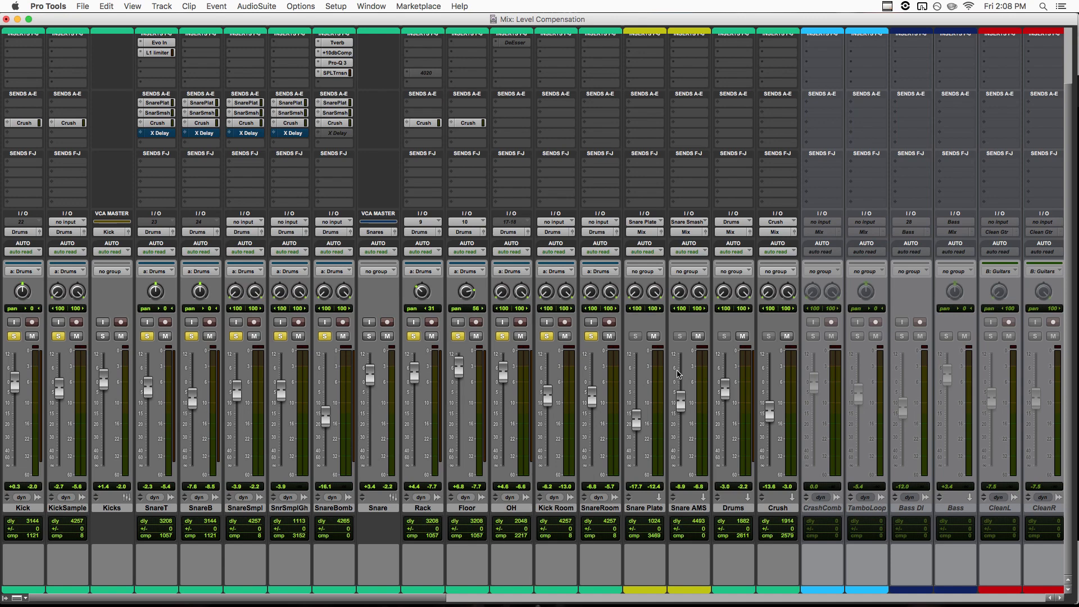
Play the soloed drum tracks in short passes to listen to the mix
key("space")
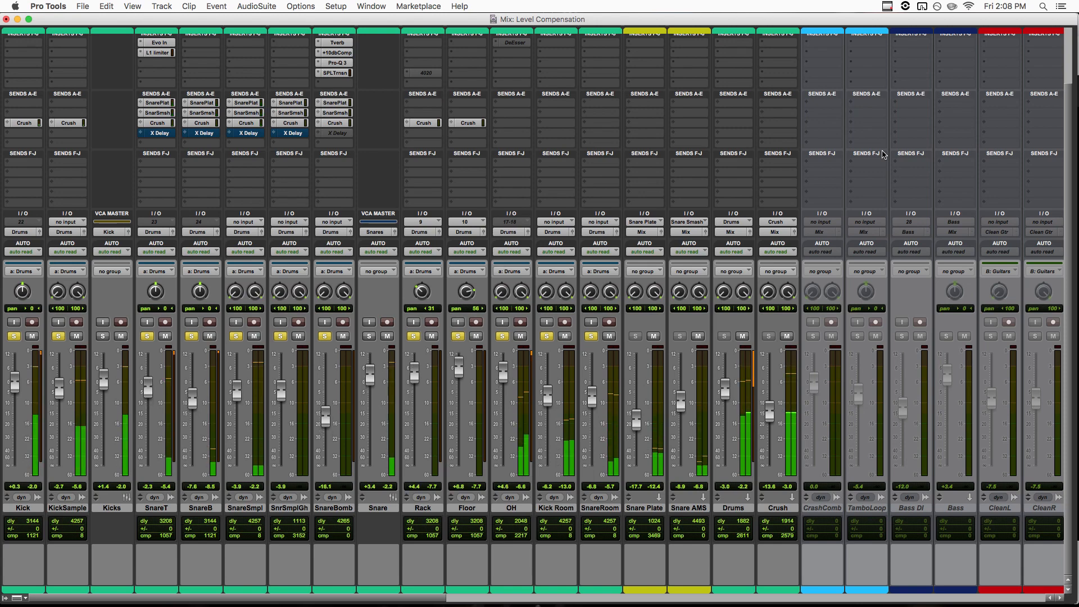
key("space")
key("space")
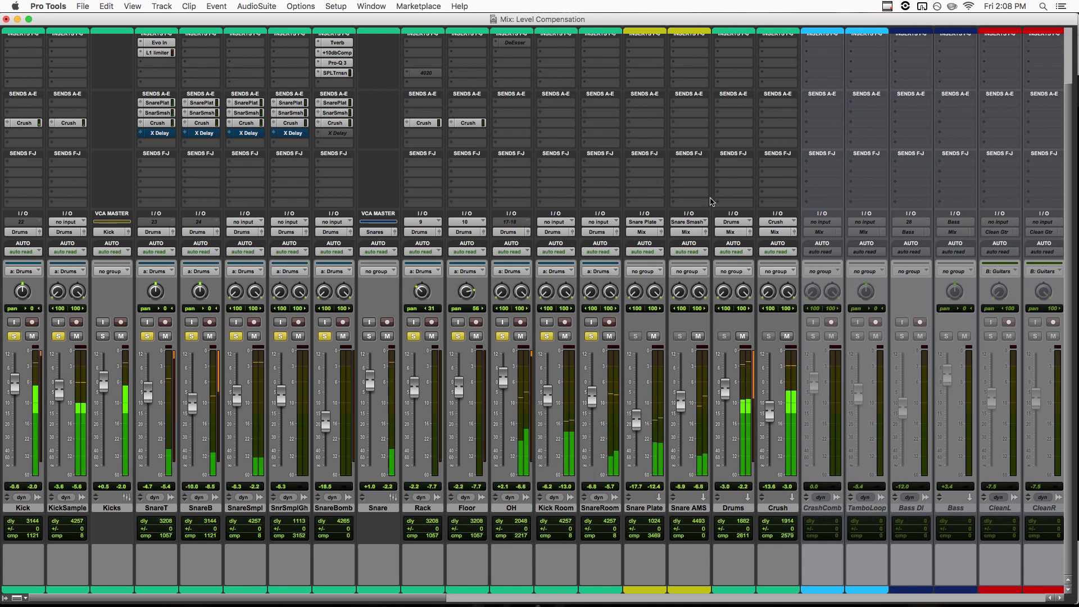
key("space")
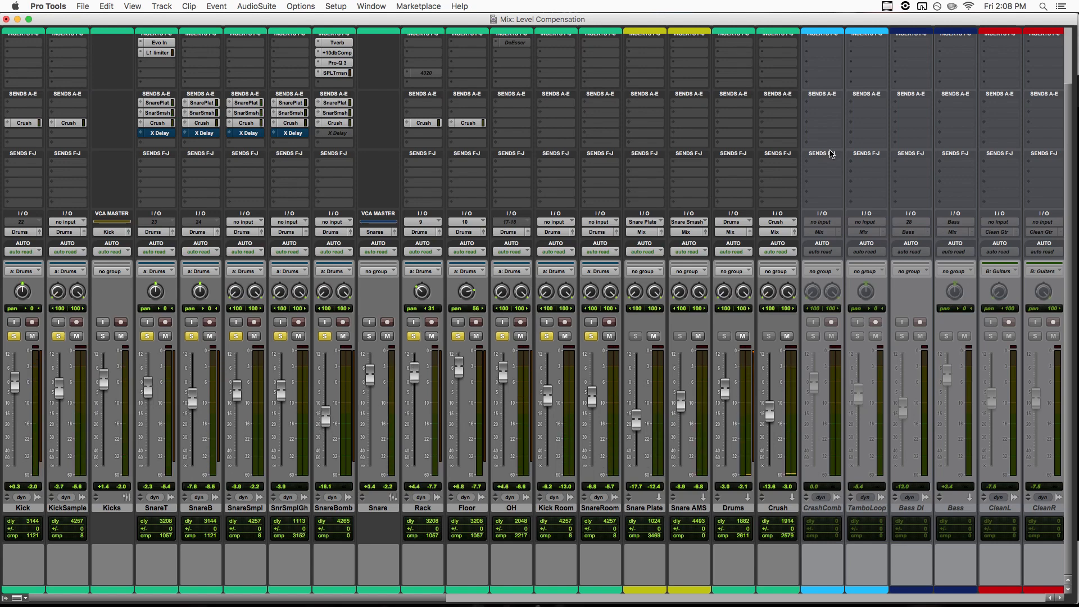
key("space")
Open the 4020 Retro EQ on the Mix track and boost its HMF, LMF and LF bands while the drums play
left_click(422, 73)
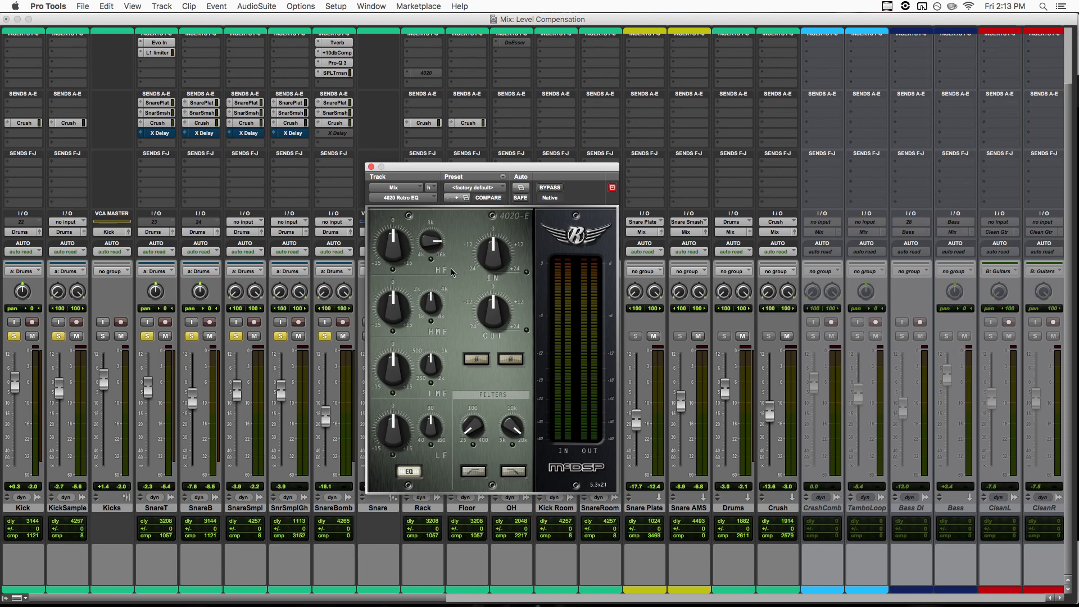
key("space")
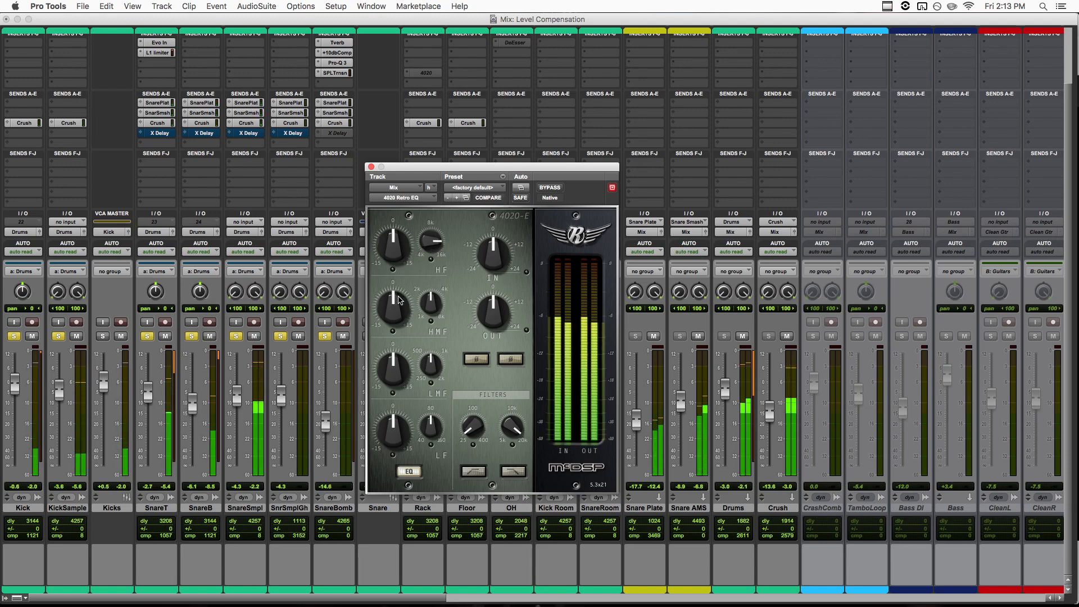
left_click_drag(393, 307, 438, 292)
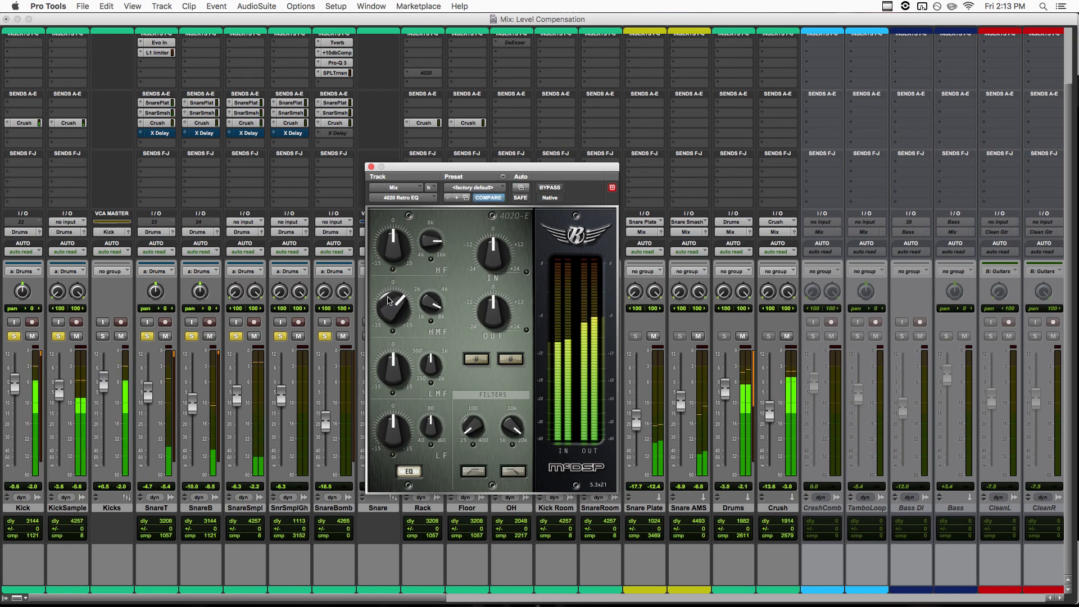
left_click_drag(393, 418, 426, 387)
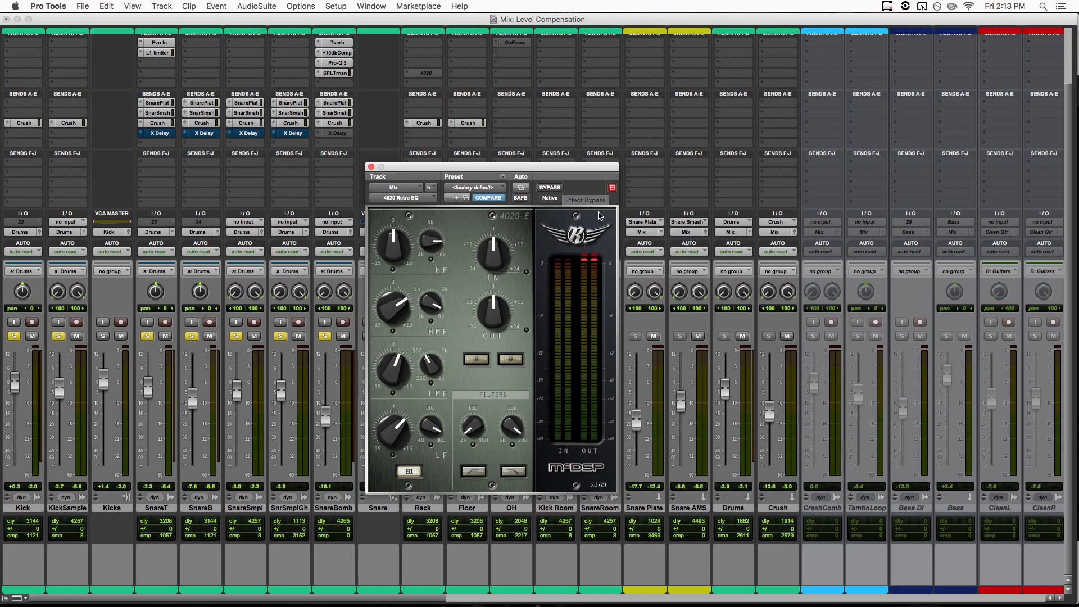
Compare the boosted 4020 Retro EQ with its bypassed signal during playback, leaving it active and stopping playback
left_click(550, 188)
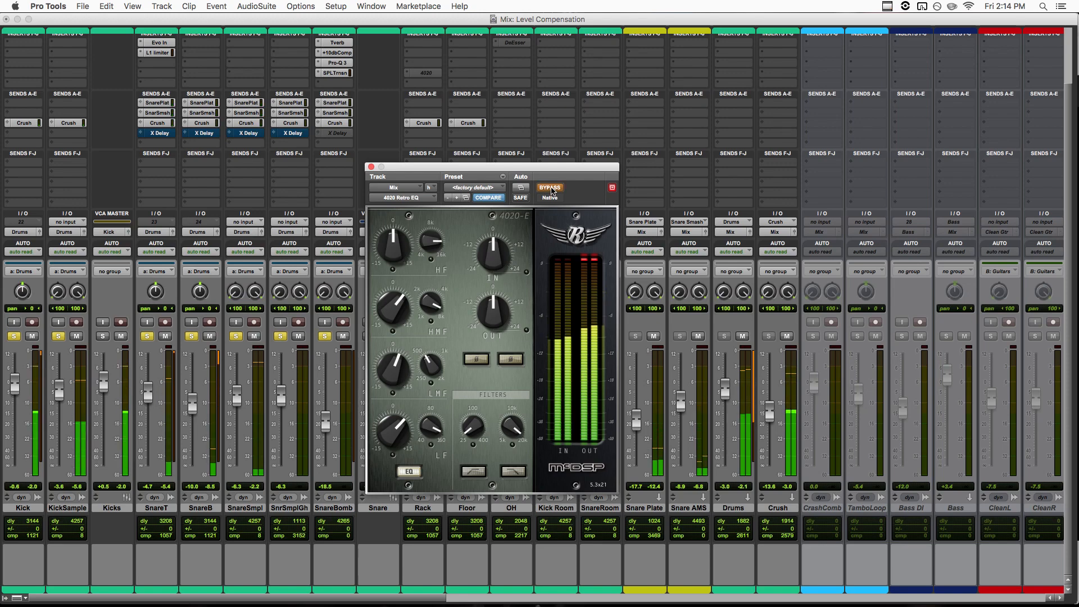
left_click(550, 188)
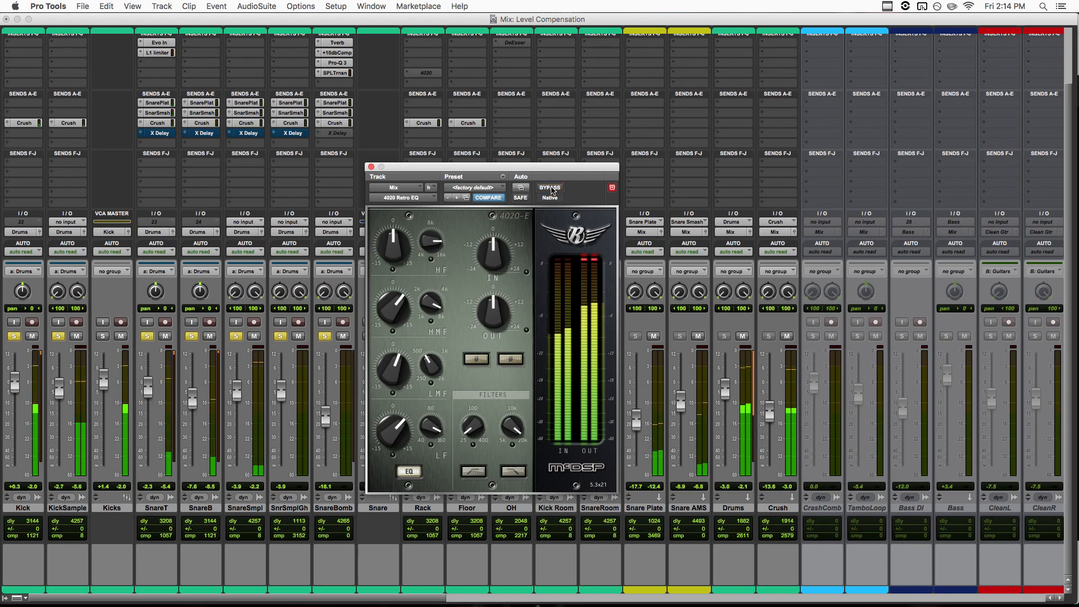
key("space")
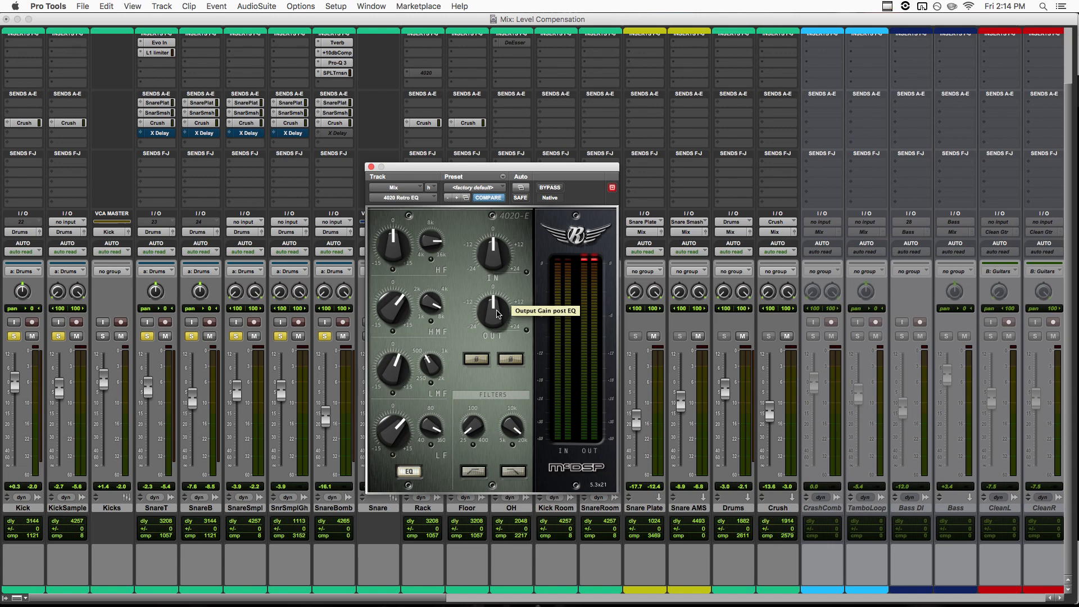
Lower the 4020 Retro EQ's output gain to offset the boosts, and compare active against bypassed during playback
left_click_drag(497, 313, 497, 321)
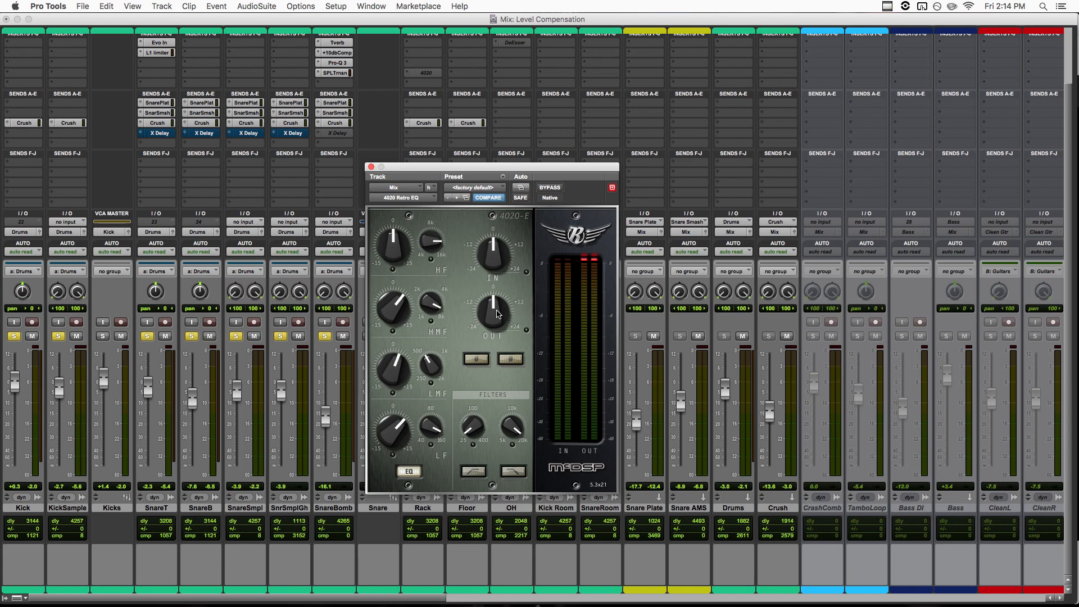
key("space")
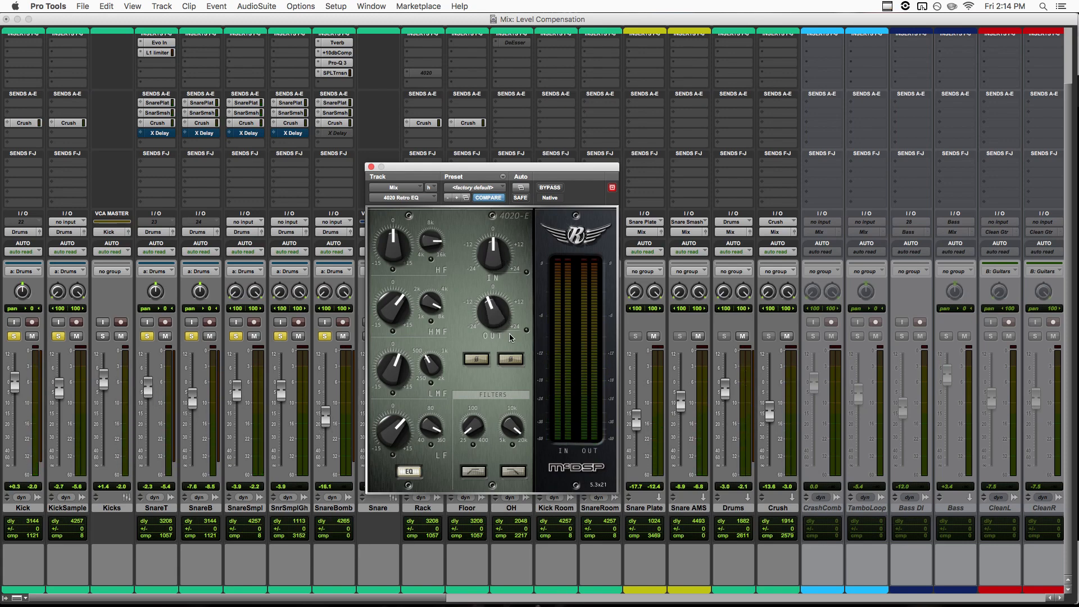
left_click(551, 188)
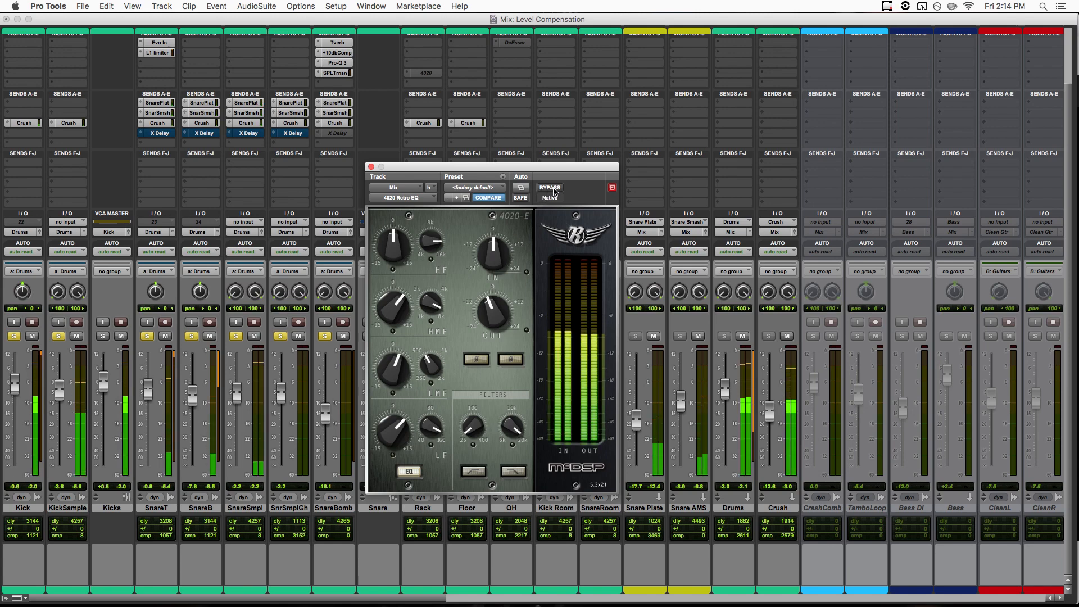
left_click(552, 188)
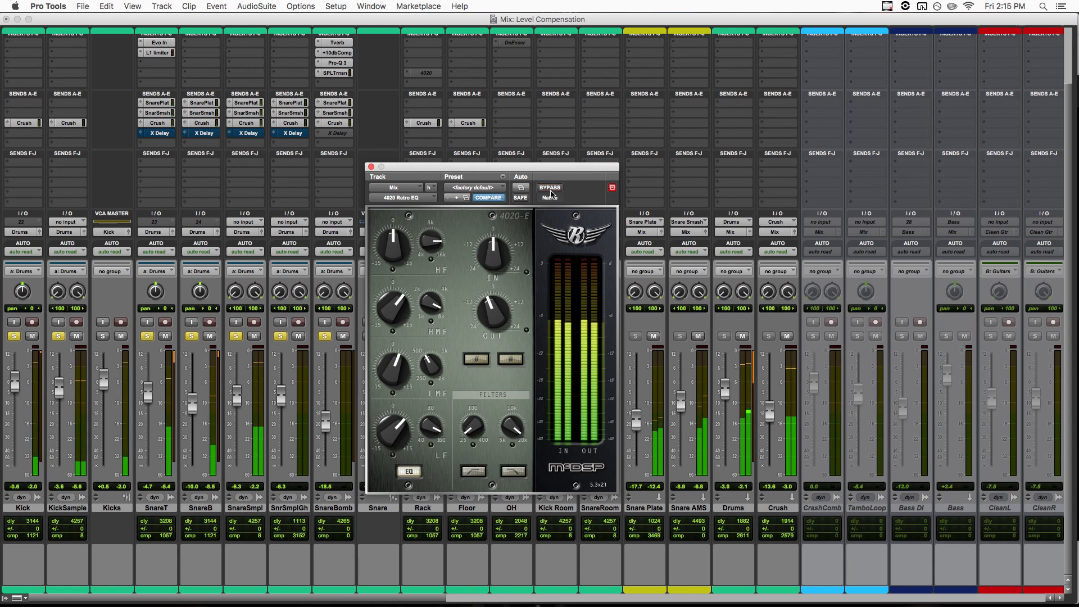
left_click(551, 191)
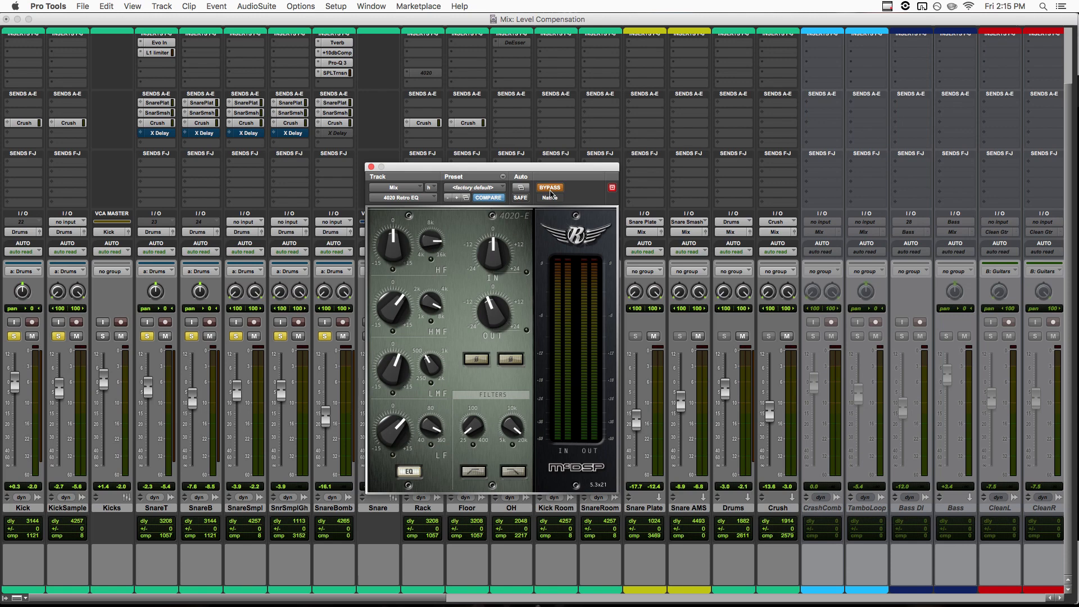
Reset the gains of the HMF, LMF and LF bands in the 4020 Retro EQ to 0
left_click(397, 303, "alt")
left_click(394, 368, "alt")
left_click(395, 439, "alt")
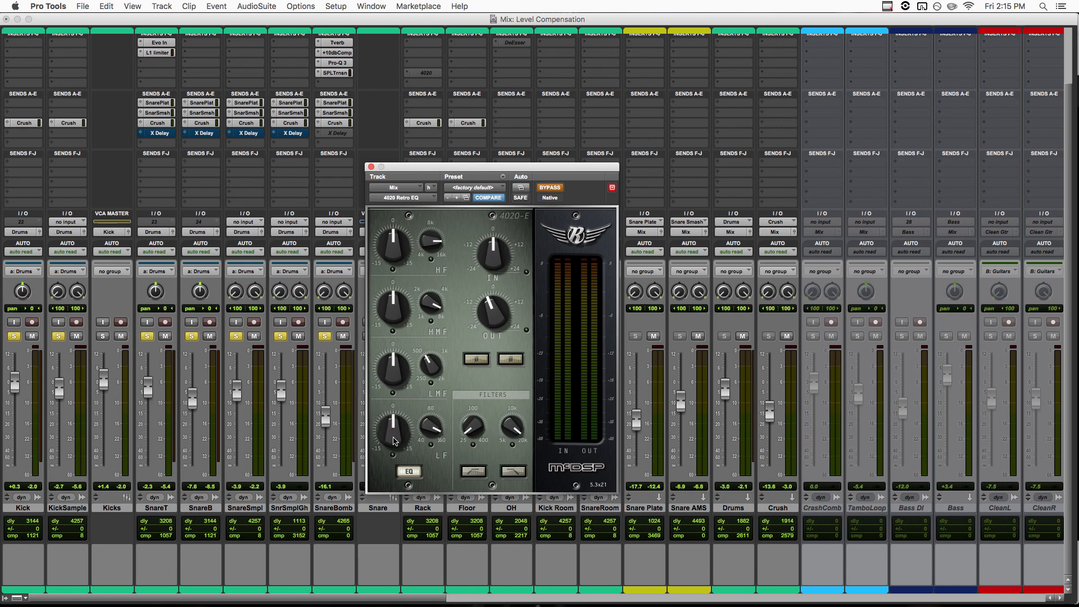
Cut the HMF band's gain in the 4020 Retro EQ and reset the output gain to 0
left_click_drag(395, 304, 392, 320)
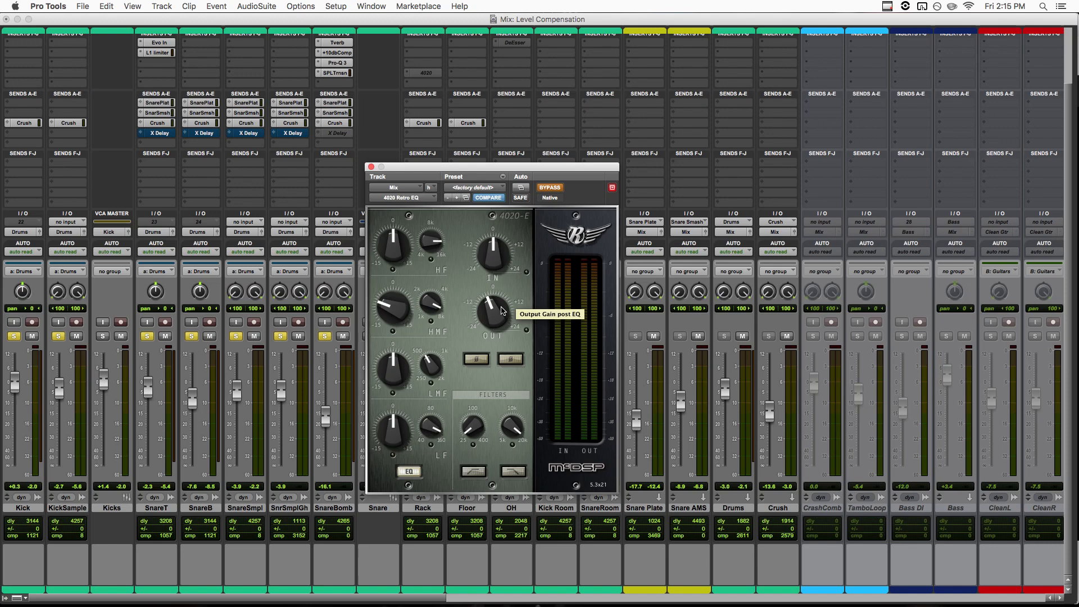
left_click(490, 322, "alt")
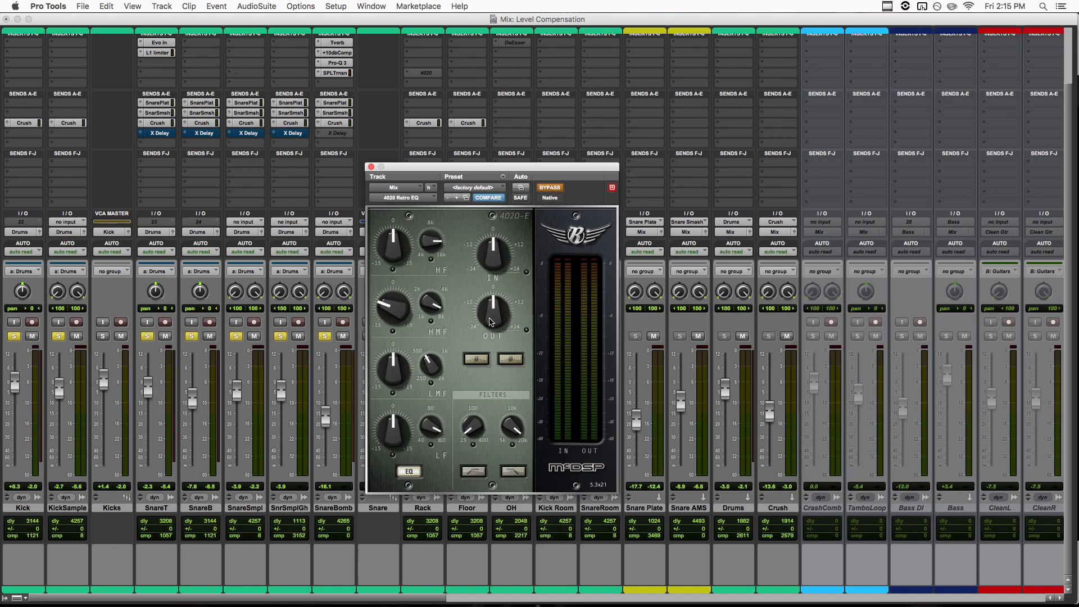
Examine the three boosted bands in the Mix track's FabFilter Pro-Q 3 and compare active against bypassed during playback
scroll(490, 322, "up", 5)
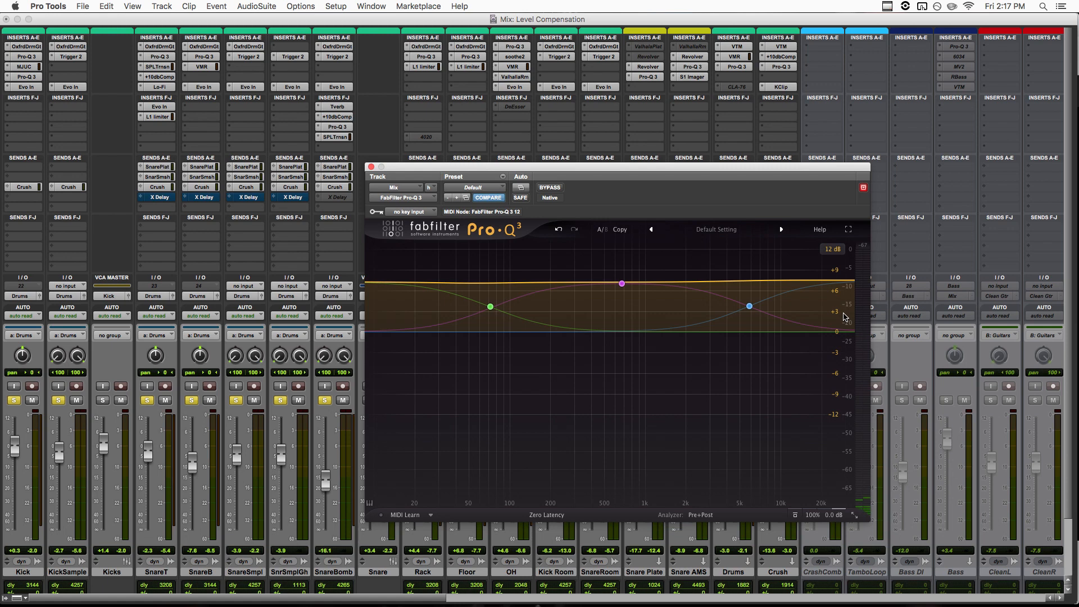
mouse_move(792, 287)
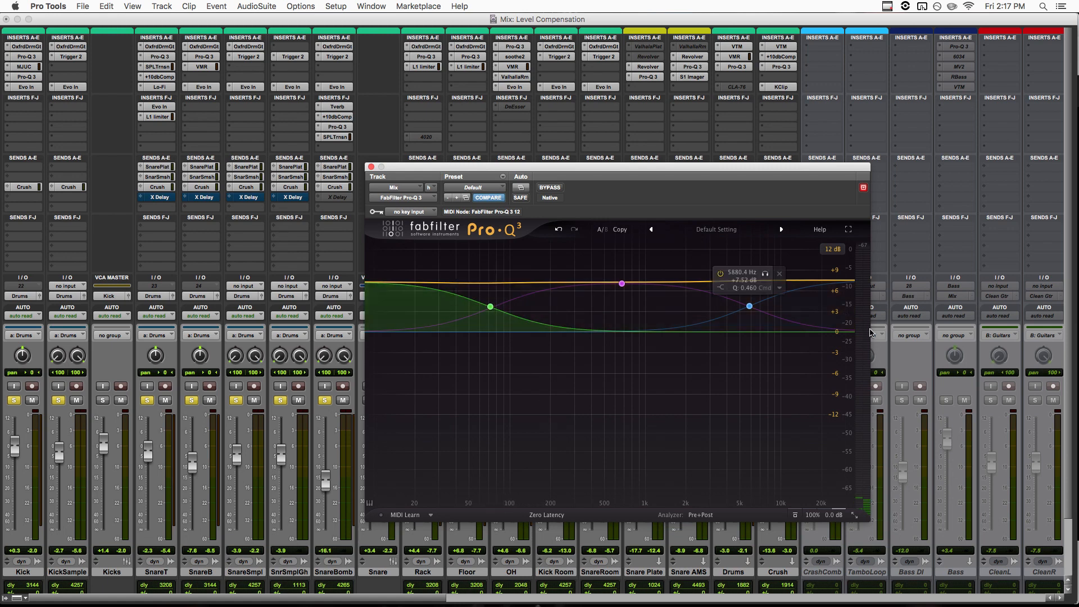
mouse_move(622, 283)
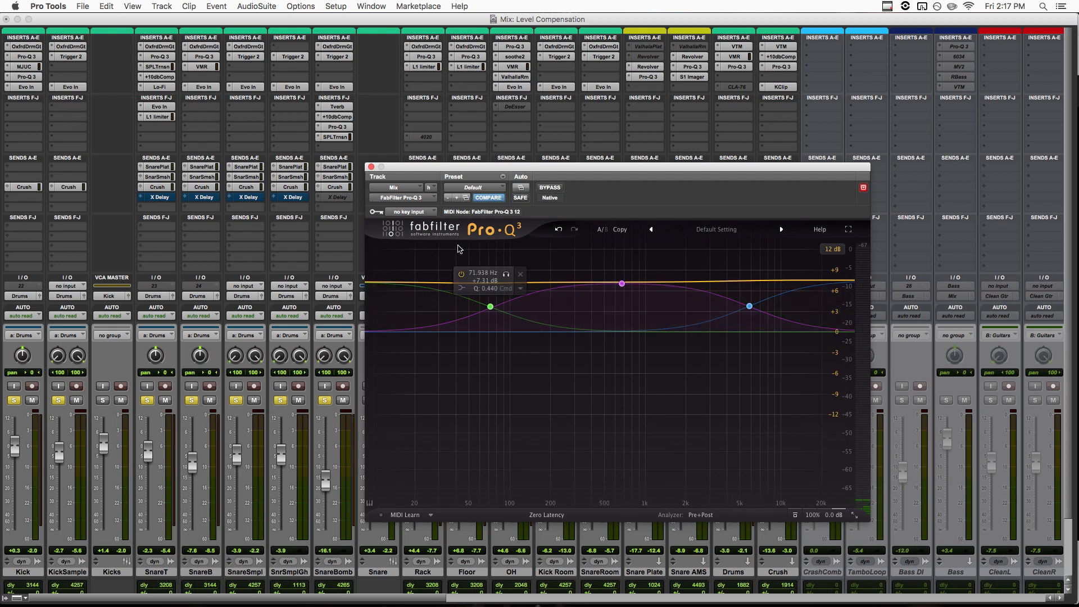
mouse_move(848, 282)
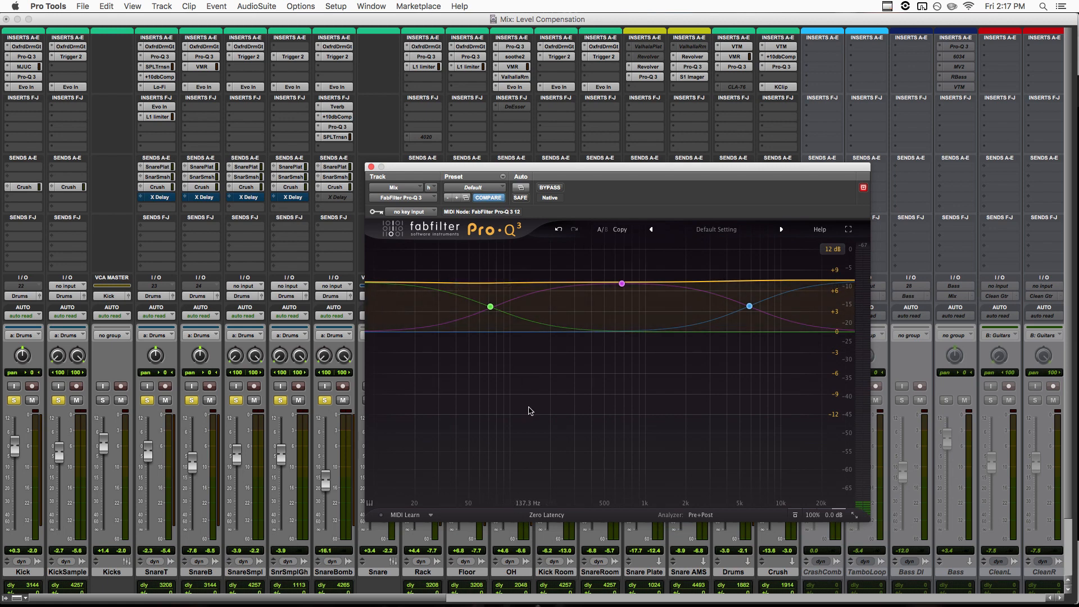
left_click(550, 188)
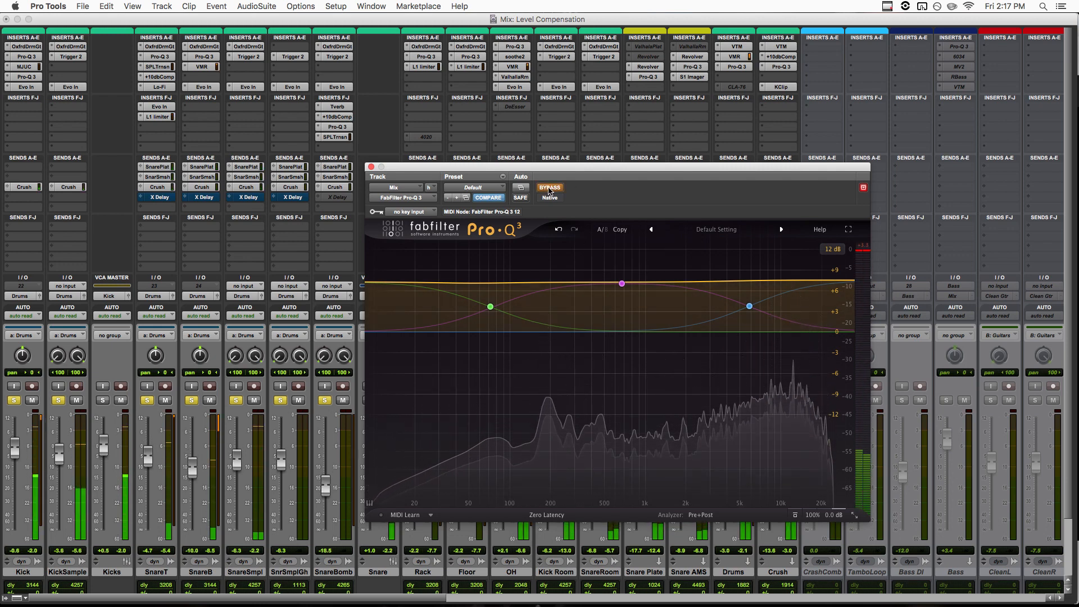
left_click(550, 189)
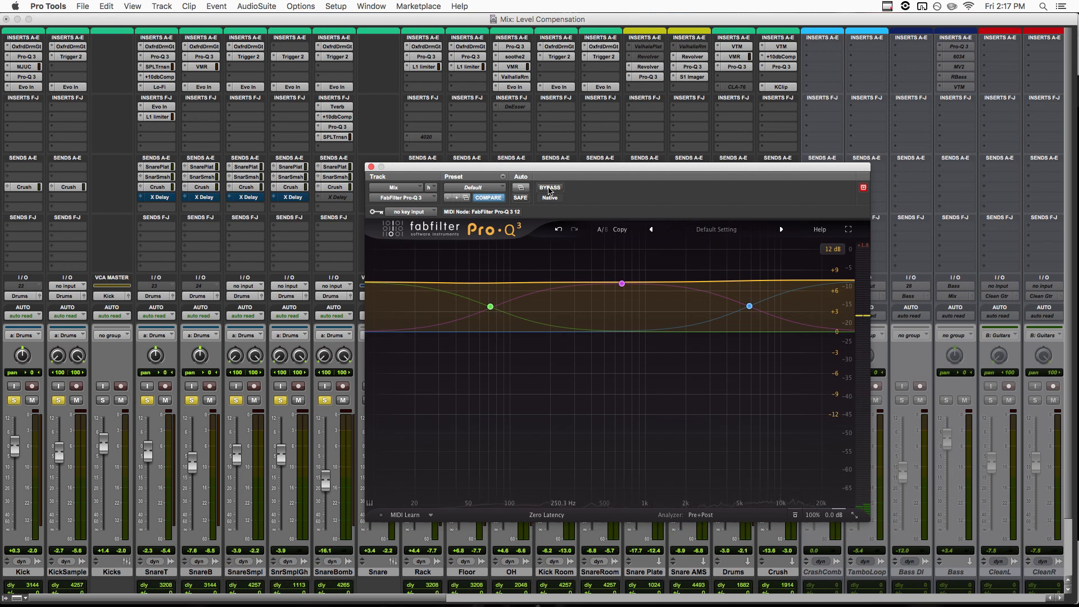
Turn on Auto Gain in the Pro-Q 3 and compare the boosted EQ with its bypassed signal during playback
mouse_move(824, 506)
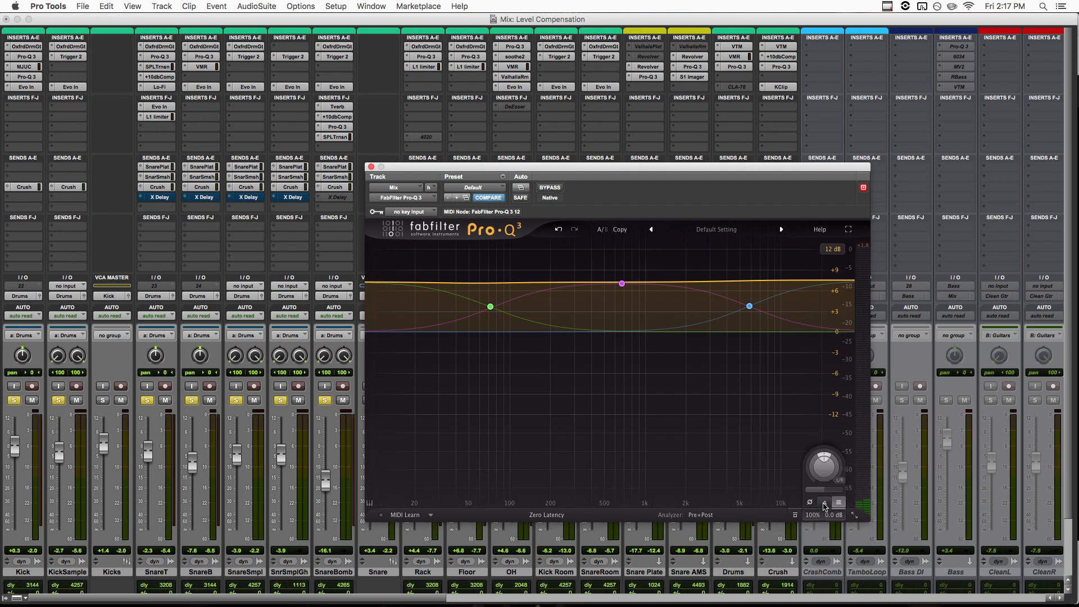
key("space")
left_click(549, 189)
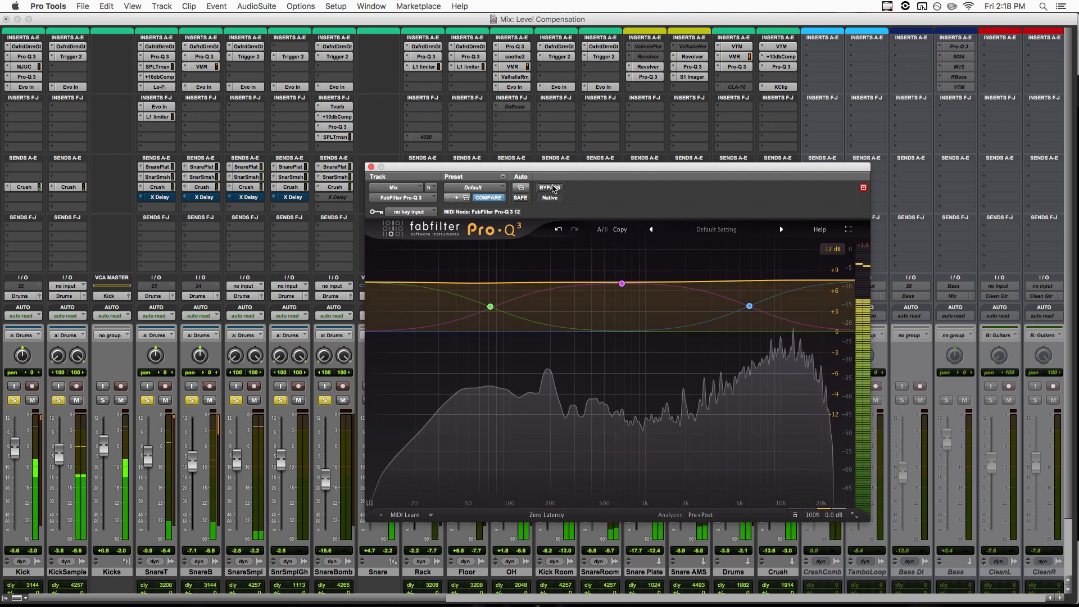
left_click(552, 188)
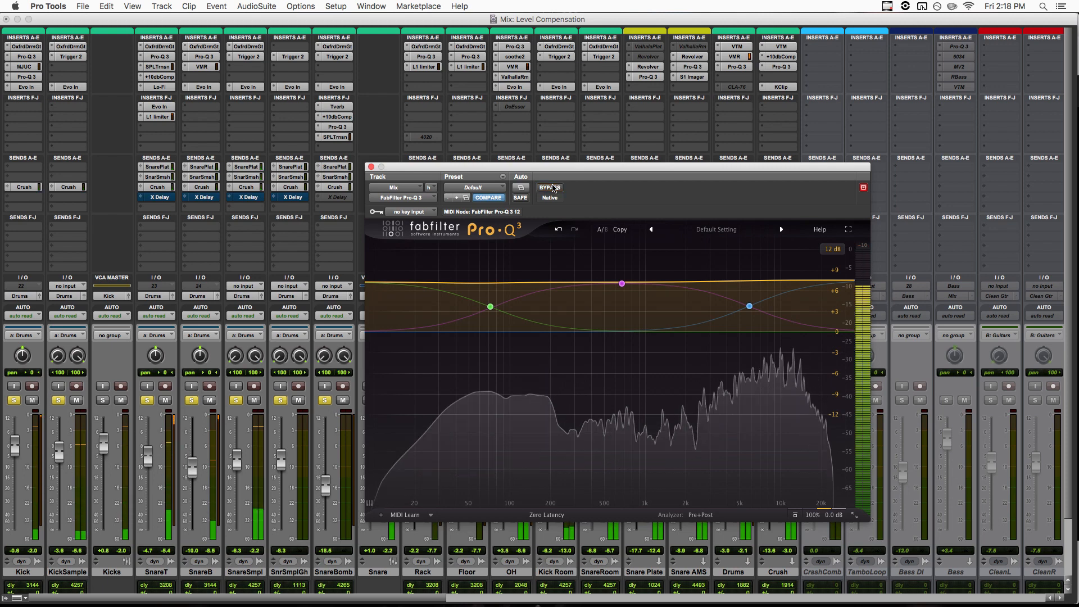
left_click(553, 189)
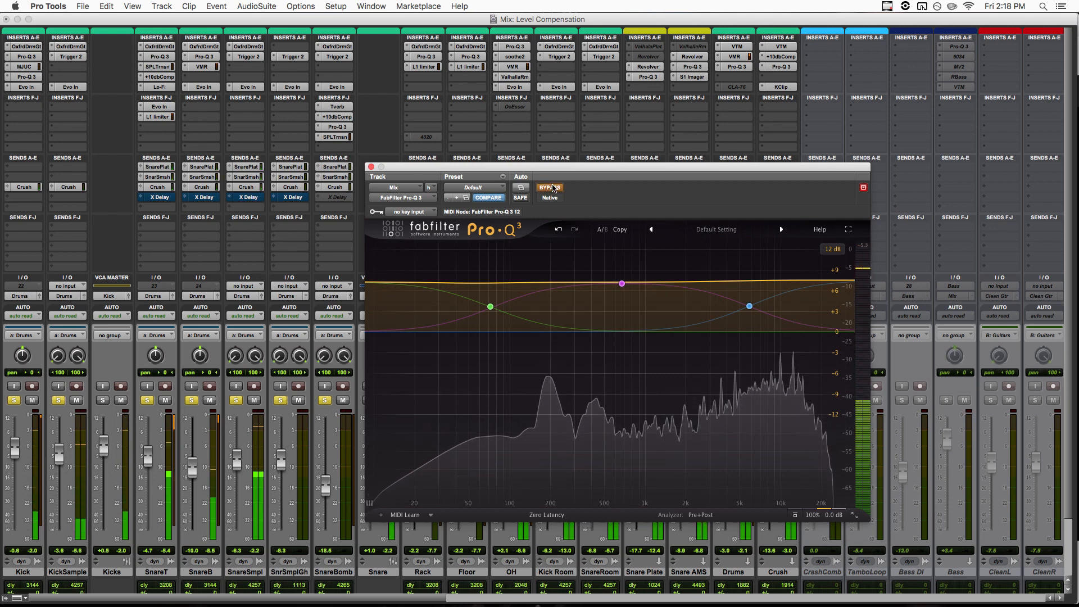
left_click(552, 189)
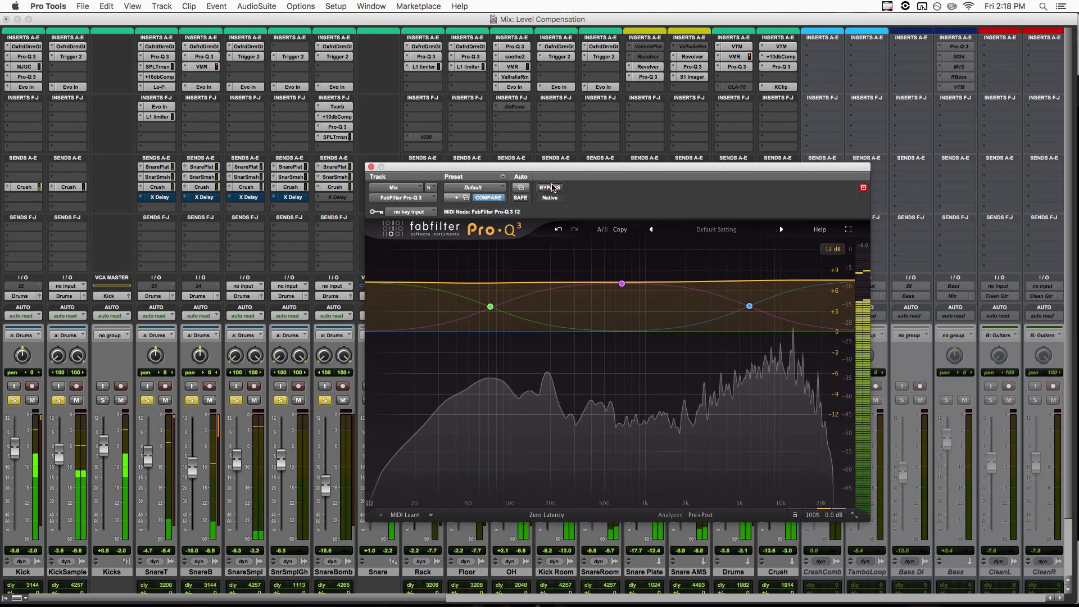
left_click(552, 188)
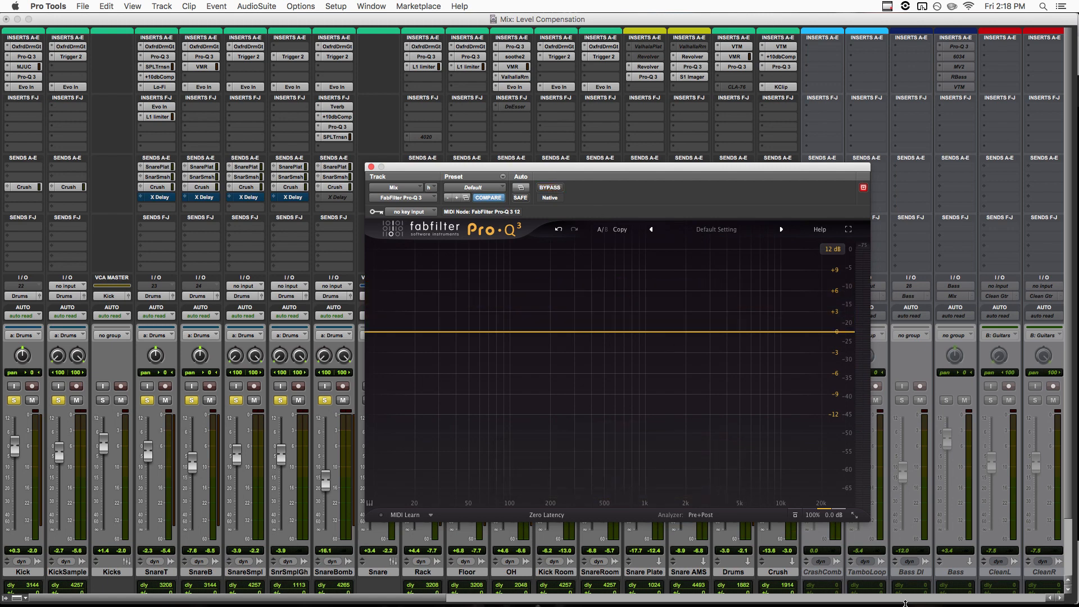
Try a bell cut of about 6.6 dB near 1742 Hz in the emptied Pro-Q 3, and delete the band
mouse_move(826, 514)
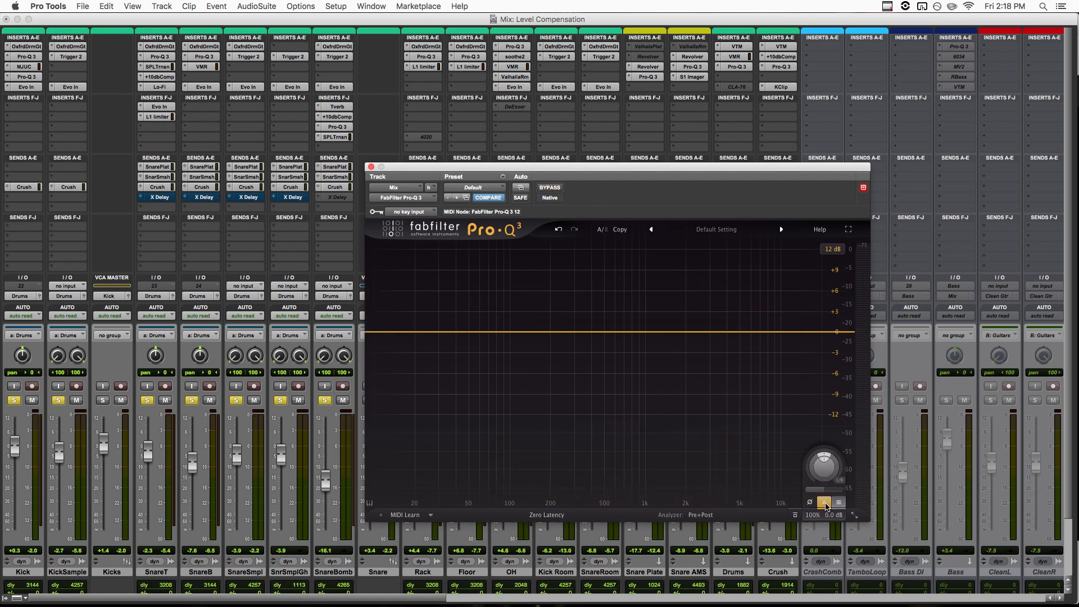
left_click(700, 316)
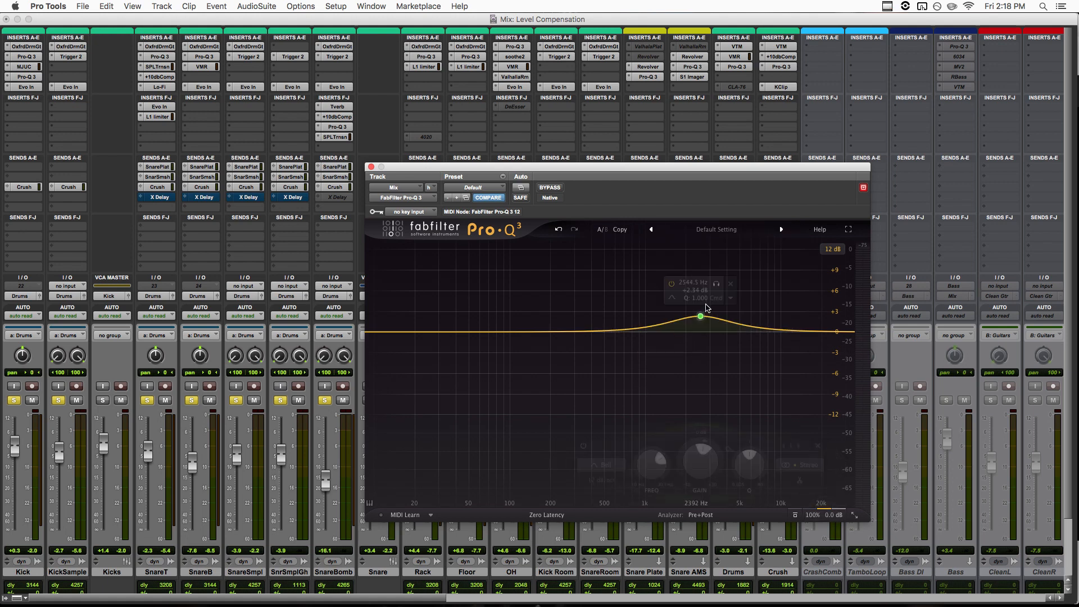
left_click_drag(700, 318, 676, 381)
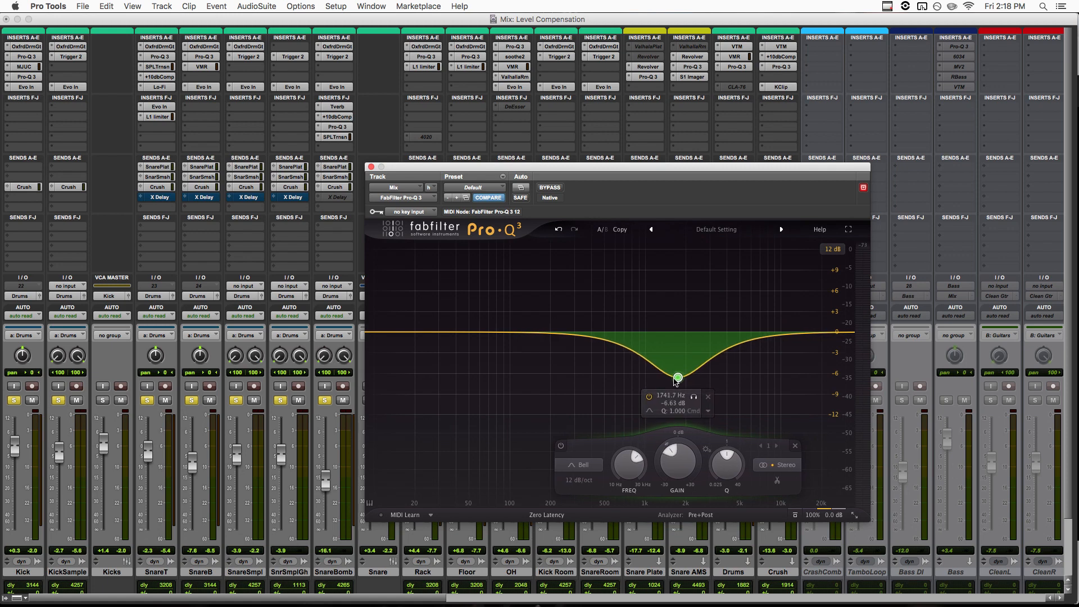
left_click(707, 396)
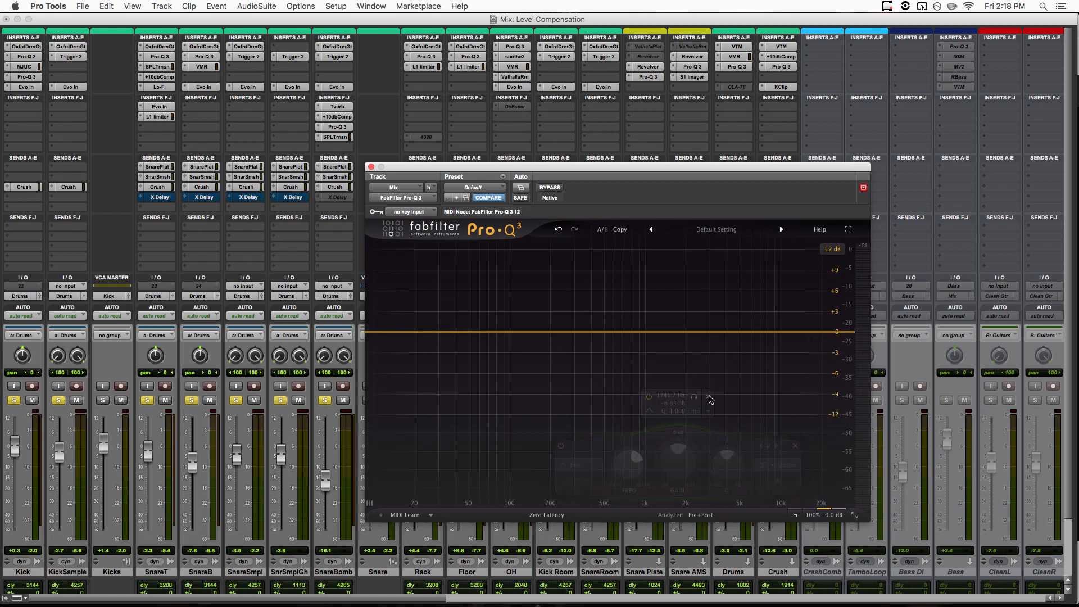
Try a bell cut of about 6.8 dB near 587 Hz in the Pro-Q 3, and delete the band
key("space")
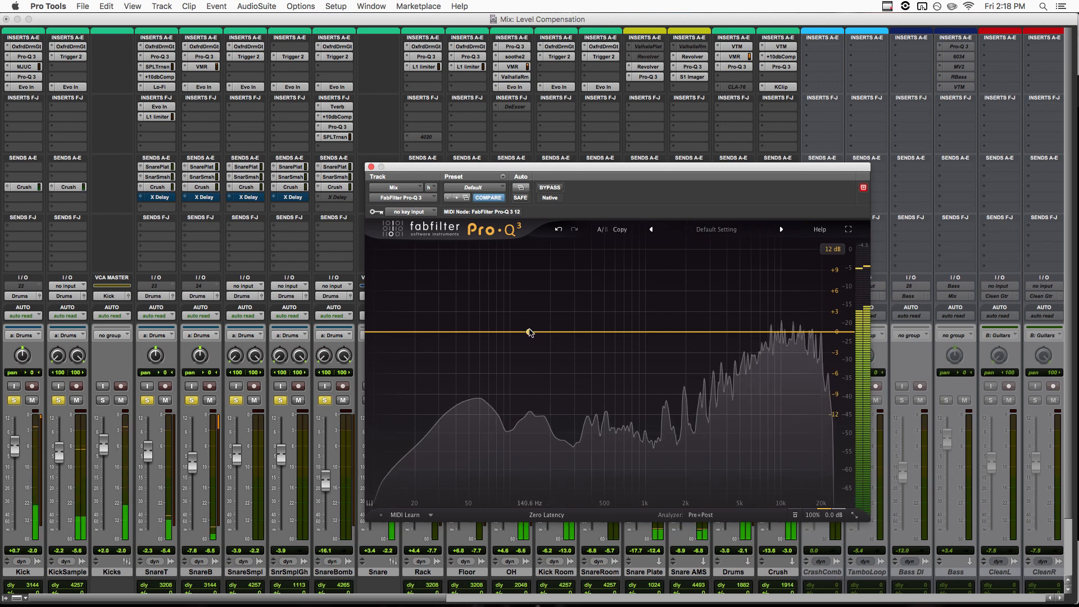
left_click_drag(516, 332, 613, 379)
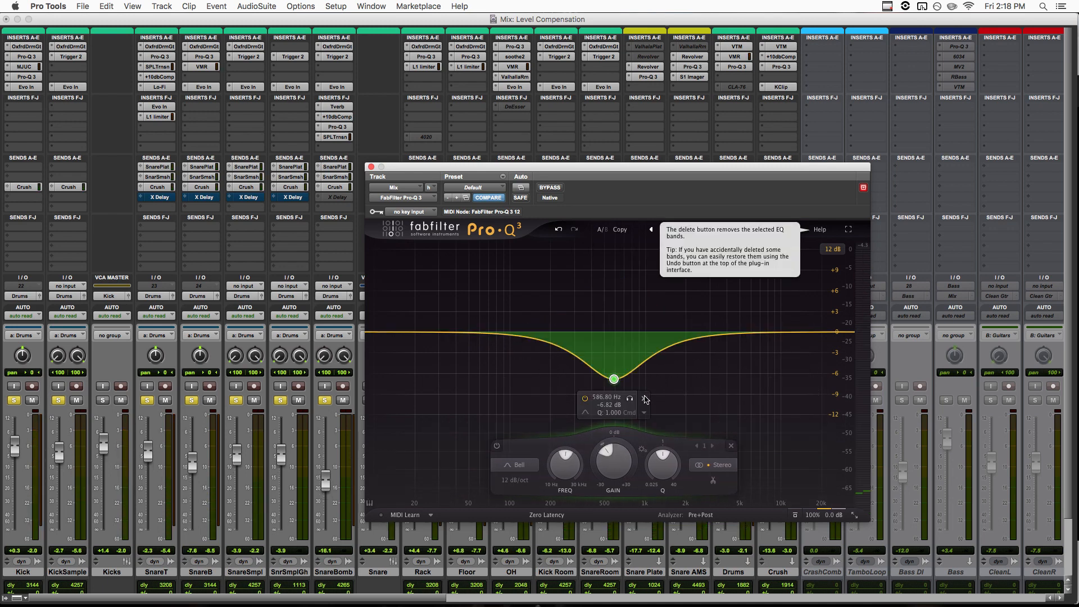
left_click(644, 399)
mouse_move(821, 516)
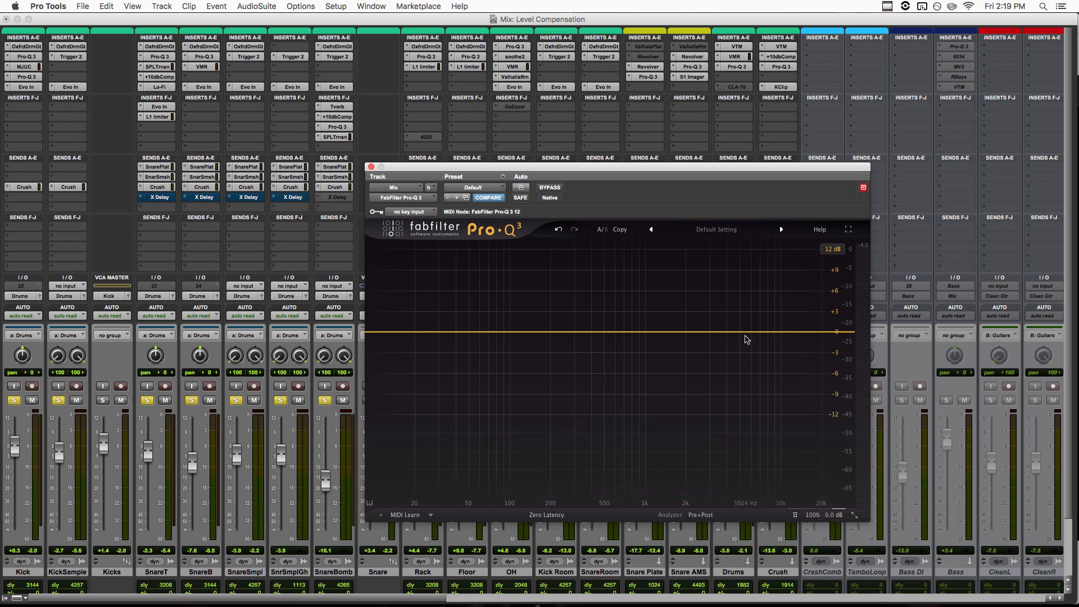
Add a wide bell boost of about 6 dB near 3934 Hz with Q about 0.65, and adjust the Pro-Q 3's output level
left_click_drag(740, 333, 725, 291)
scroll(725, 291, "down", 3)
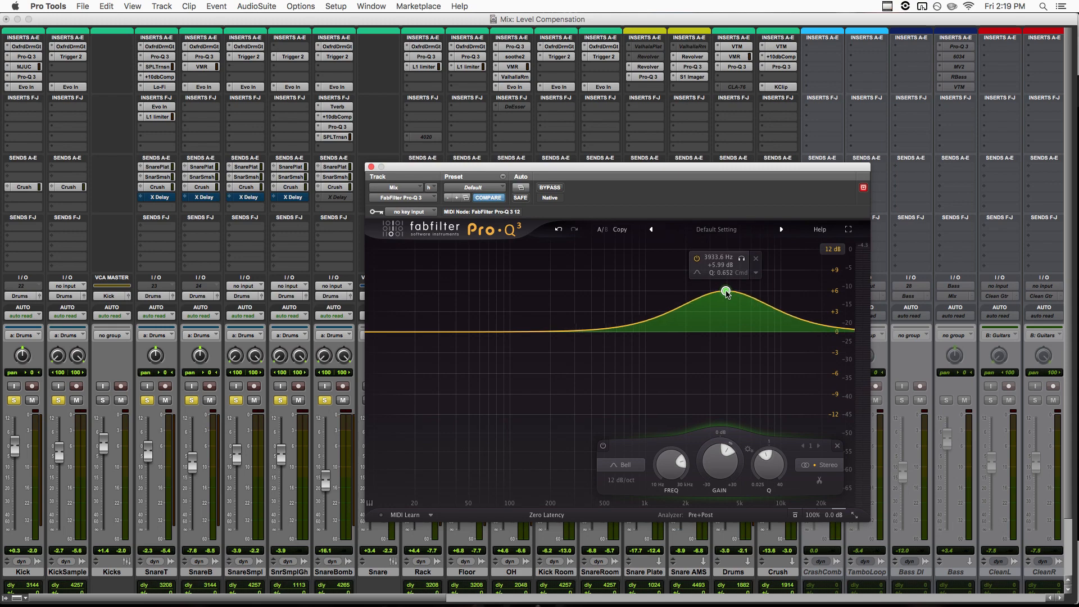
mouse_move(815, 515)
left_click_drag(822, 476, 822, 480)
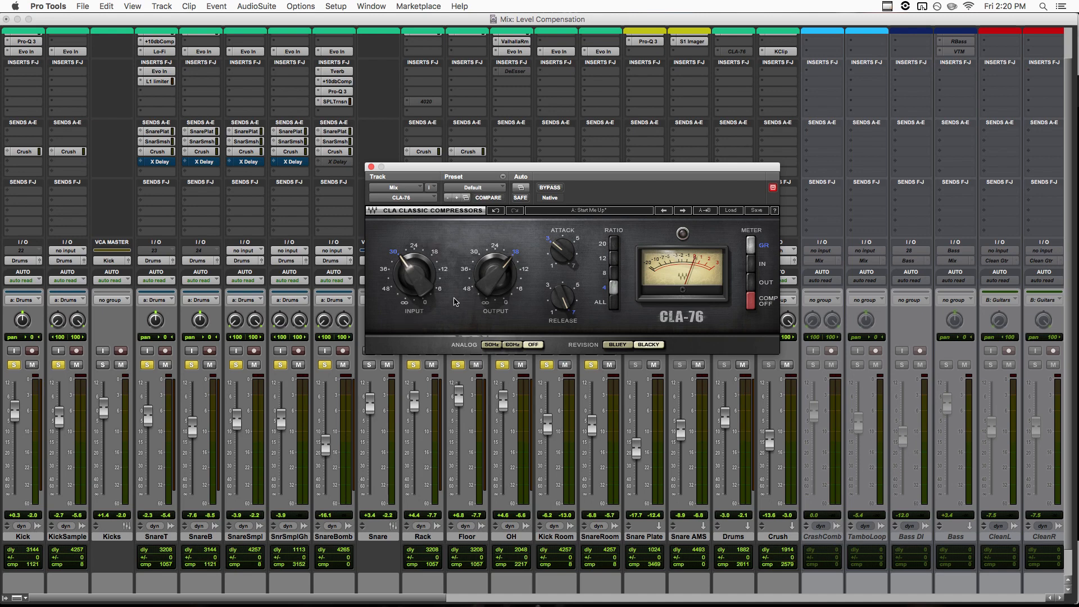
Raise the Mix track's CLA-76 input to about 24 and compare the compressed signal with bypass during playback
key("space")
left_click_drag(437, 278, 414, 266)
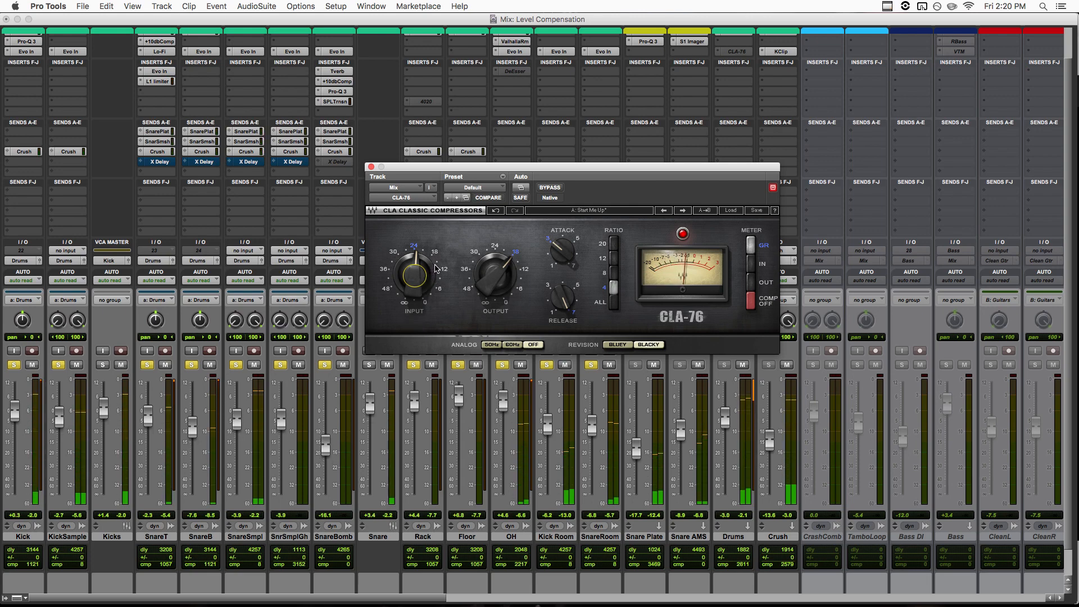
left_click(555, 190)
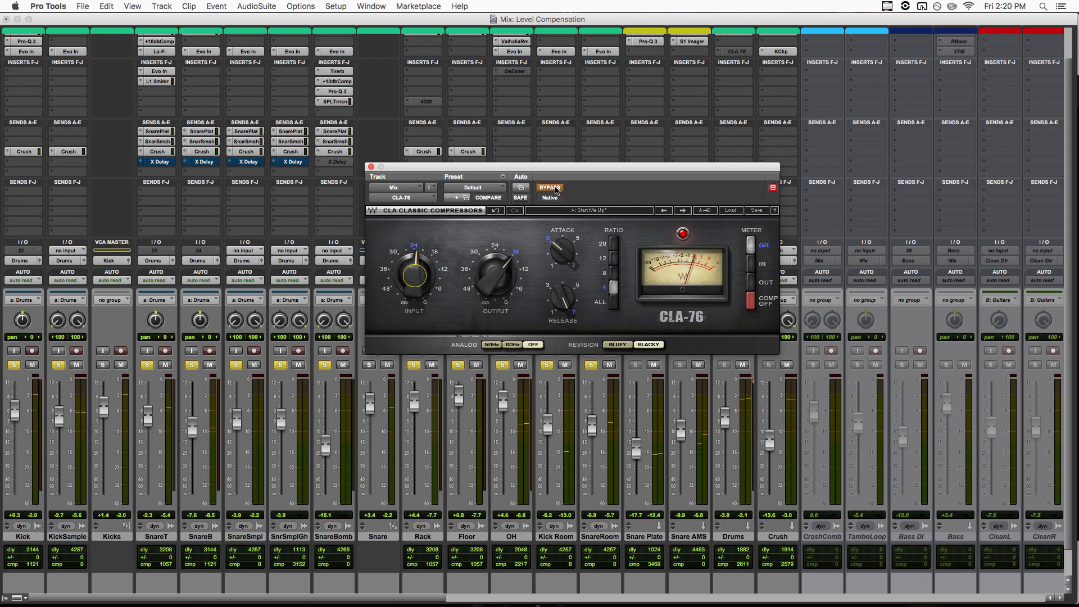
key("space")
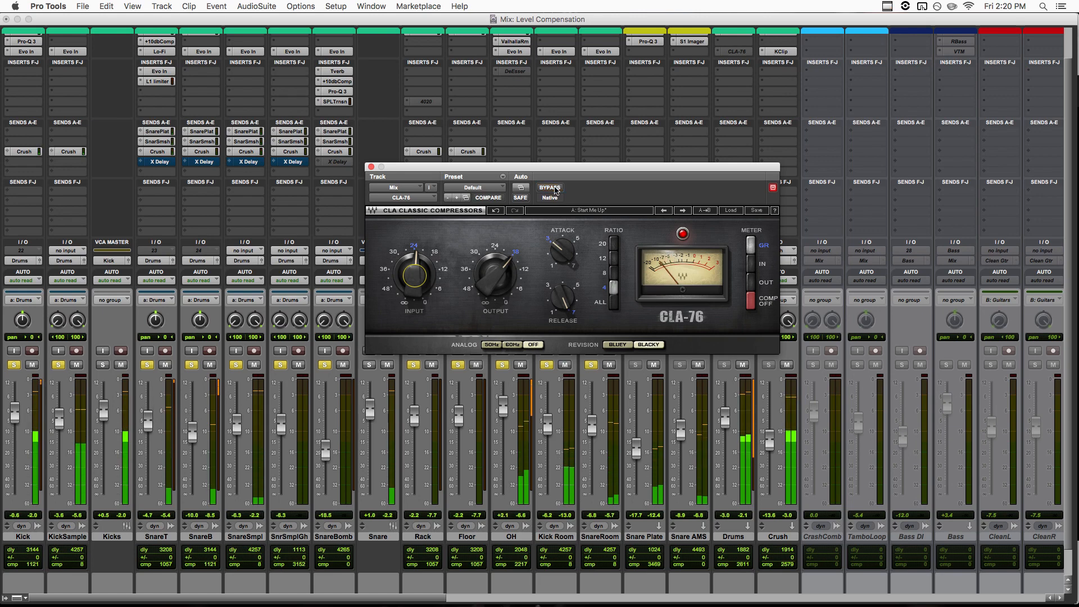
left_click(549, 188)
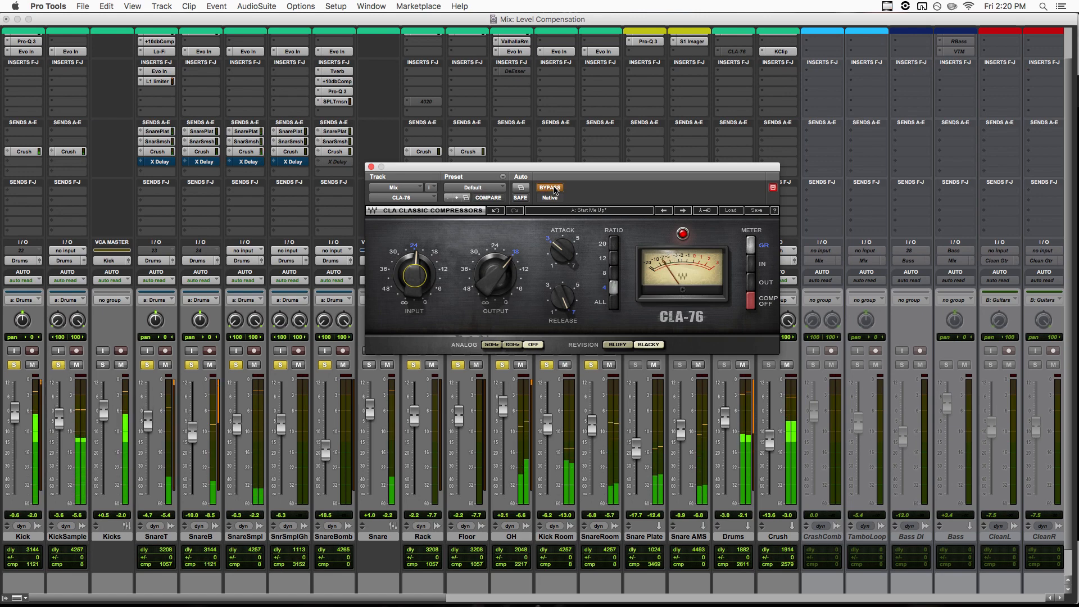
left_click(553, 190)
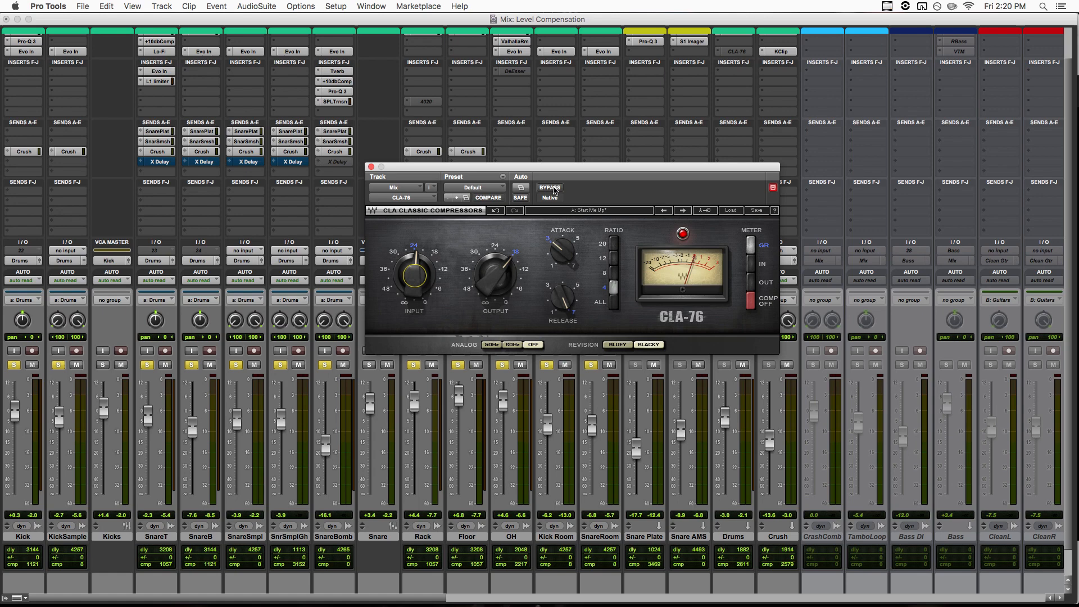
Lower the CLA-76's output to about 24 and repeatedly compare the level-compensated compression with bypass during playback
mouse_move(507, 283)
scroll(508, 284, "down", 5)
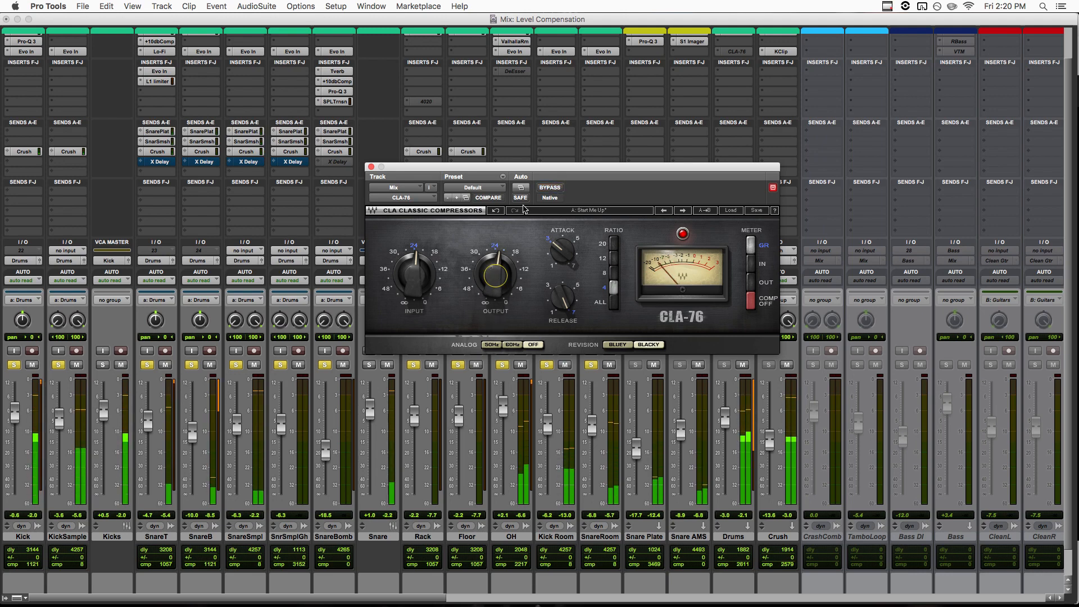
left_click(554, 188)
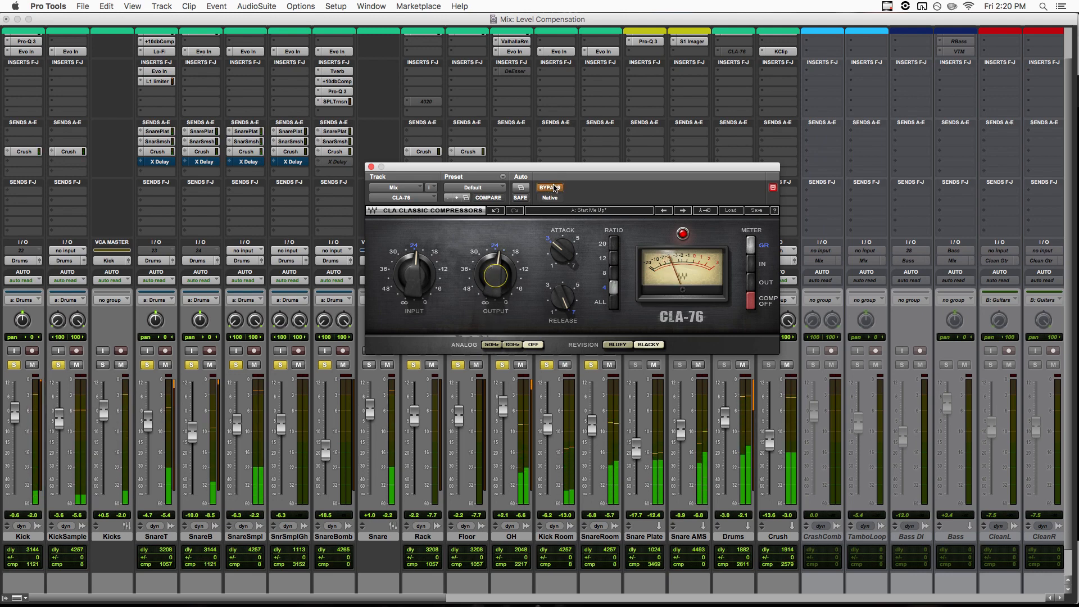
left_click(554, 187)
left_click(554, 188)
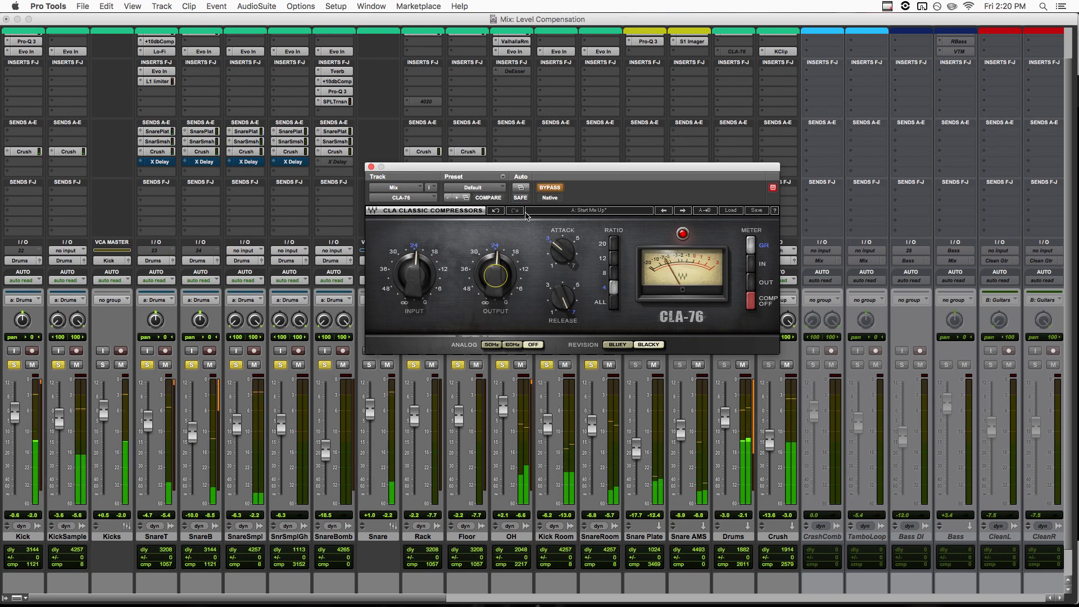
left_click(553, 187)
left_click(552, 188)
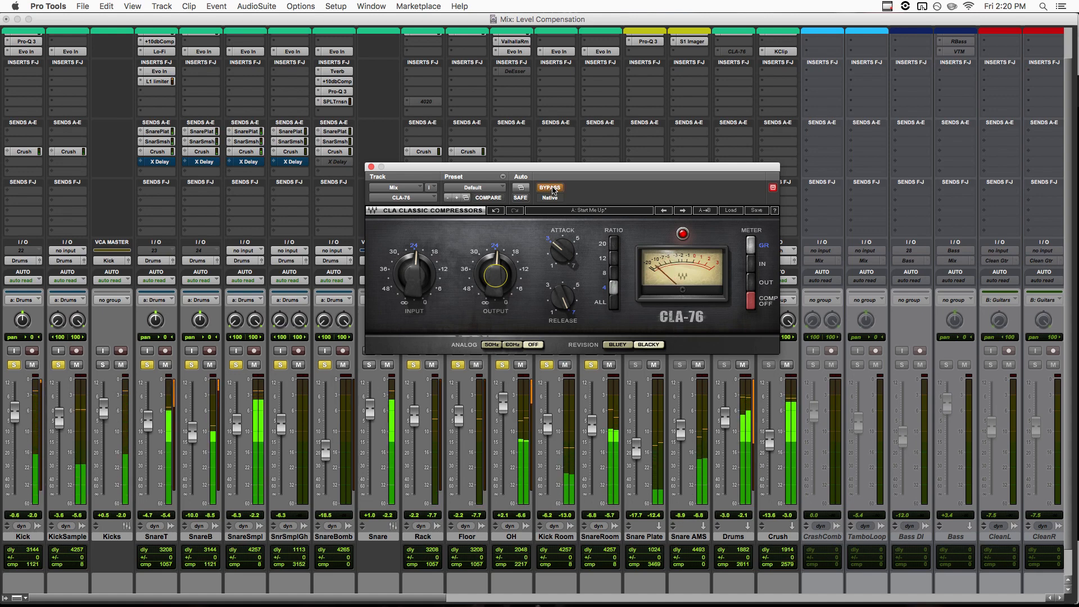
left_click(552, 187)
left_click(552, 187)
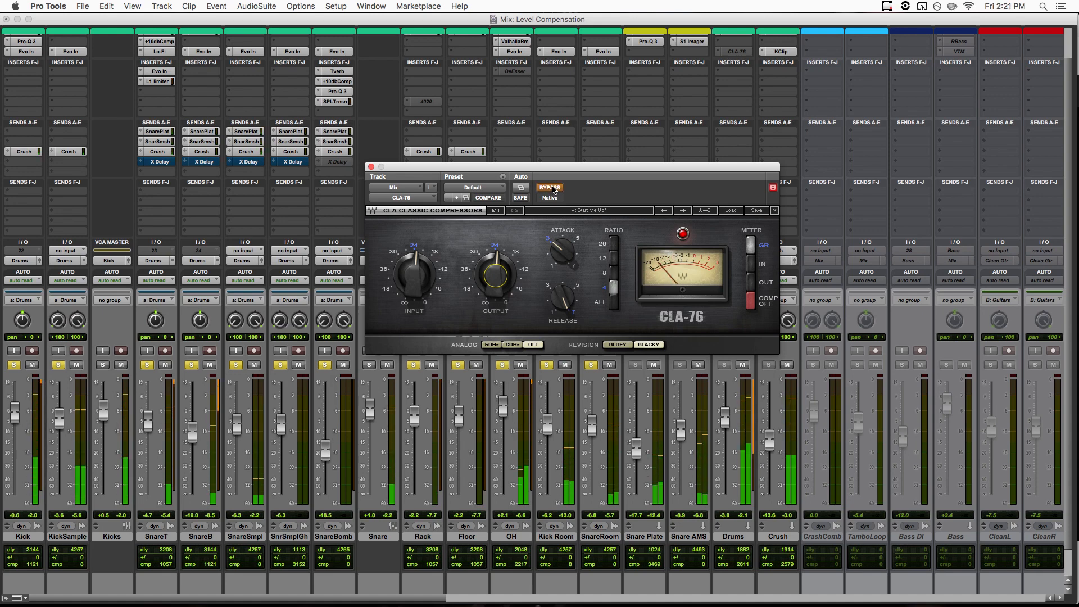